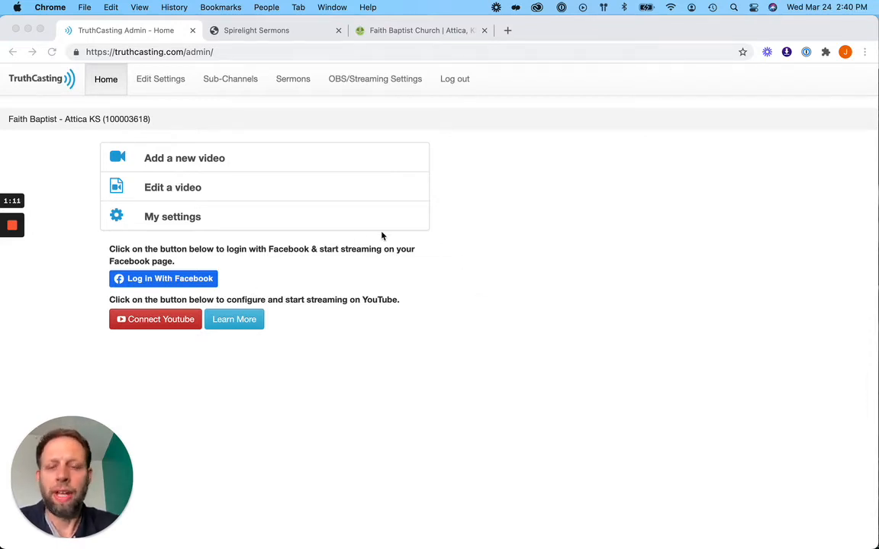
- Add a new sermon video titled "The Rich man and Lazarus; Application"
left_click(436, 333)
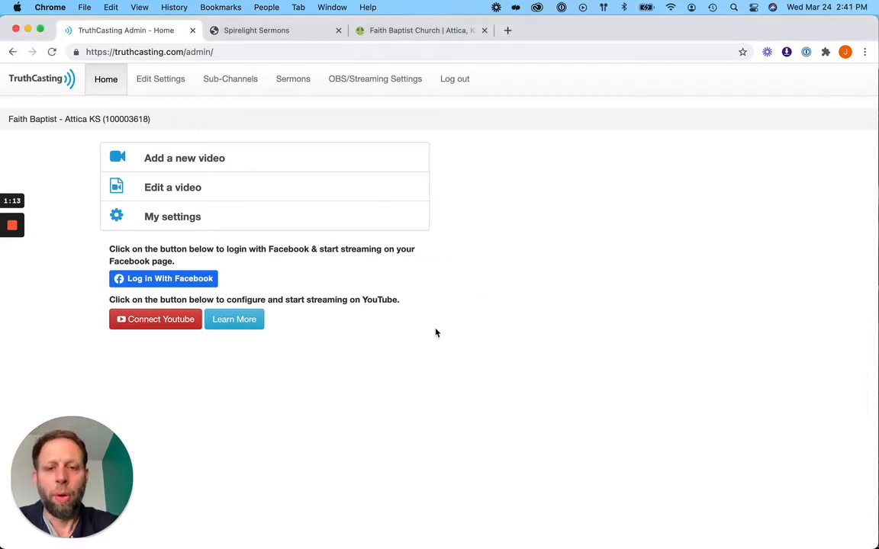
left_click(302, 82)
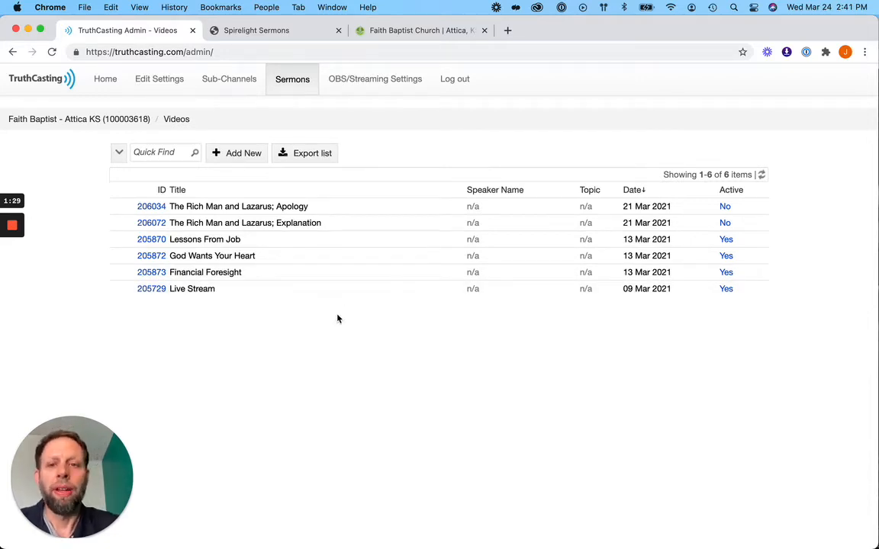
left_click(249, 155)
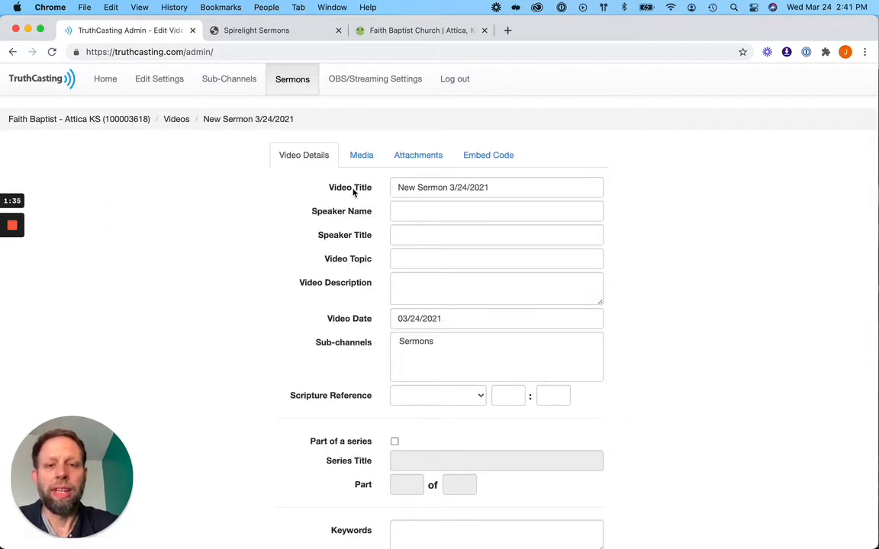
left_click(508, 188)
triple_click(508, 189)
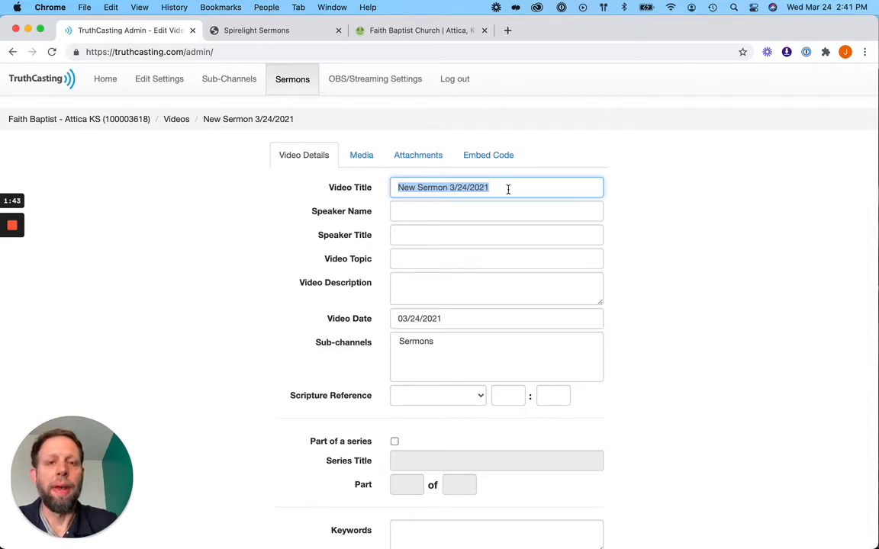
type("The Rich man and Lazarus; Application")
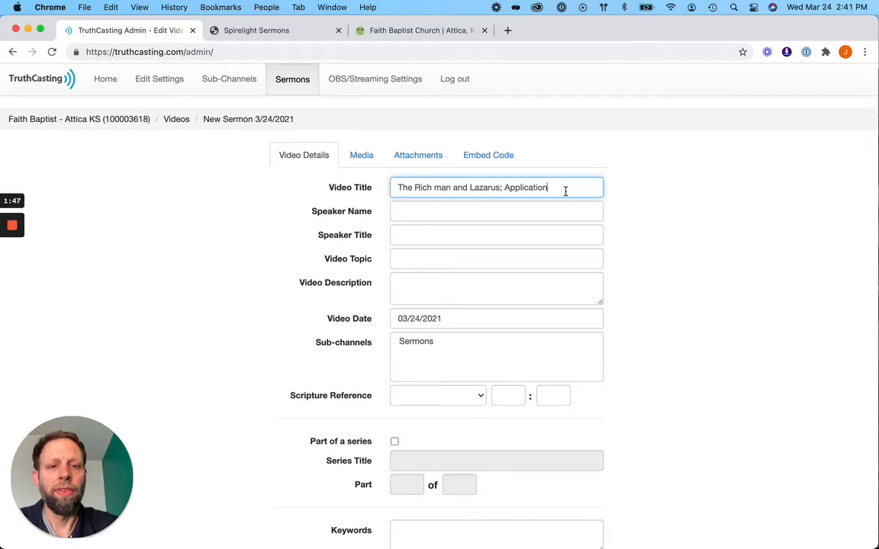
left_click(610, 202)
- Set the video date to 3/21/2021, assign the video to the Sermons sub-channel, and save
scroll(499, 235, "down", 1)
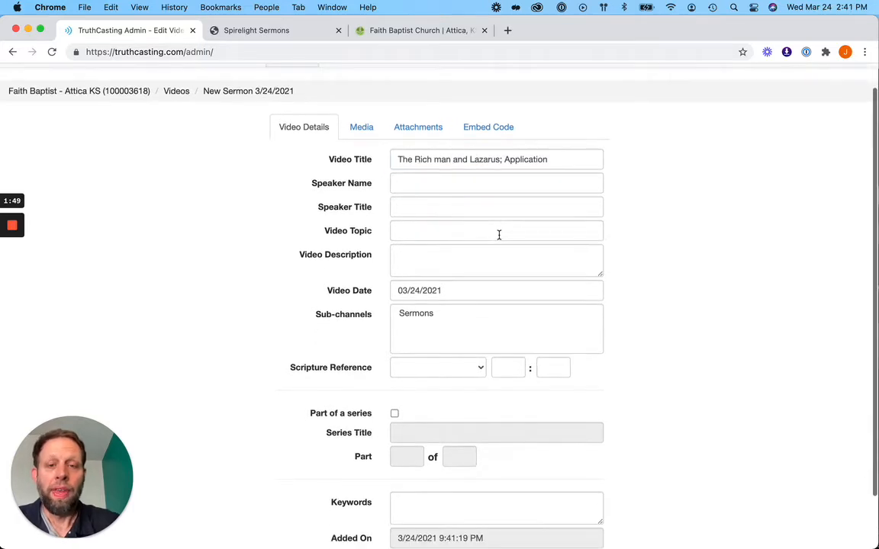
left_click(465, 291)
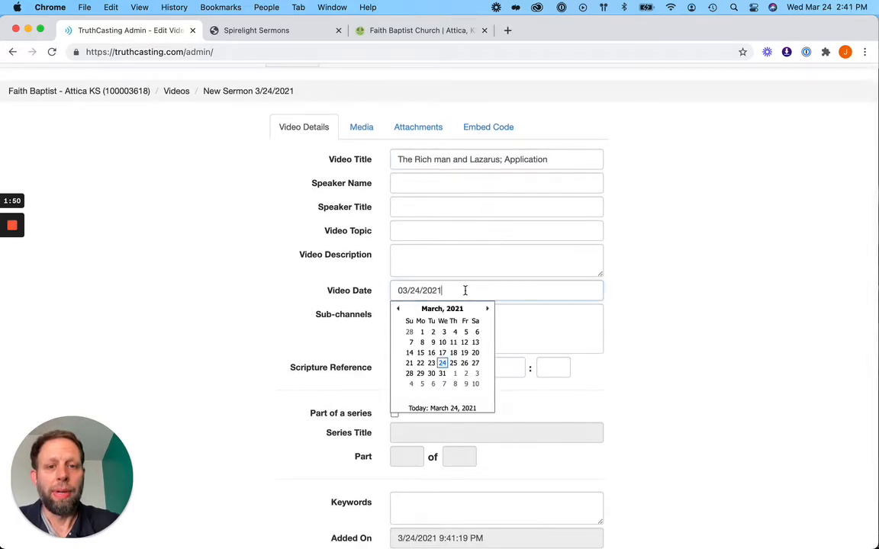
left_click(410, 364)
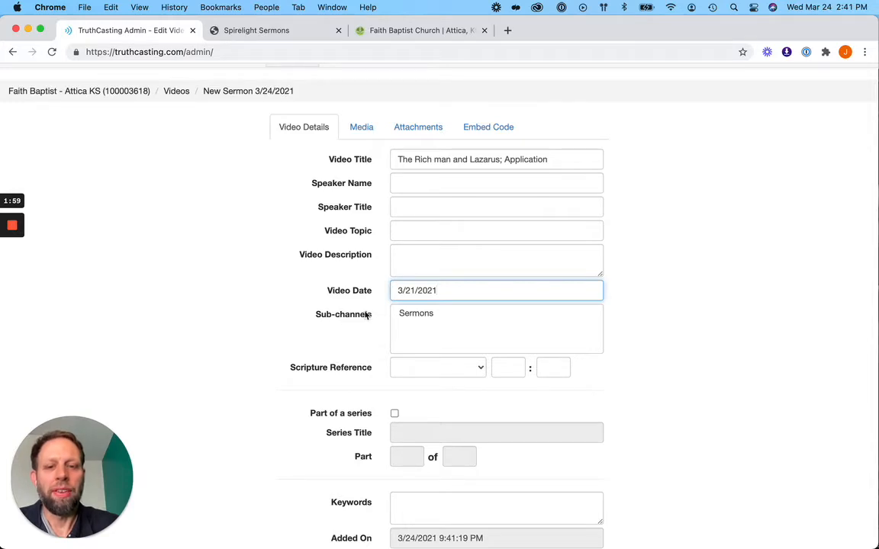
left_click(413, 316)
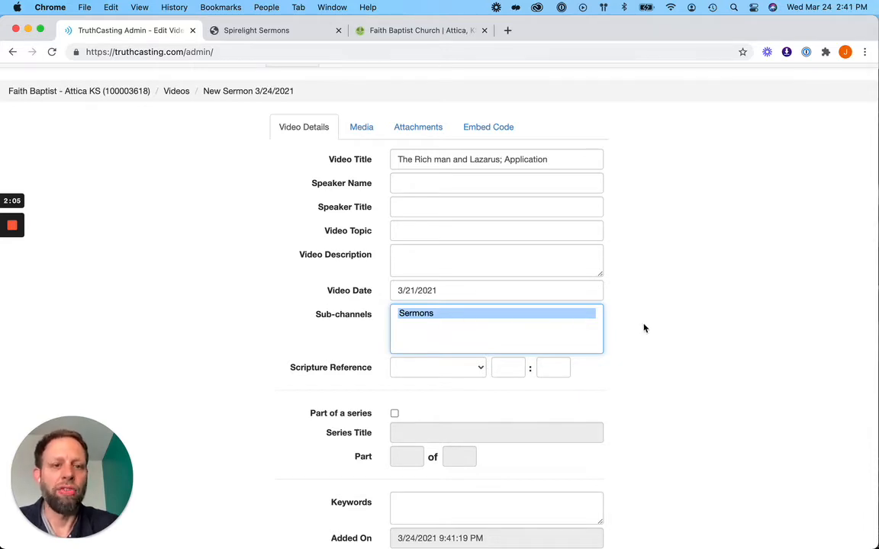
left_click(450, 314)
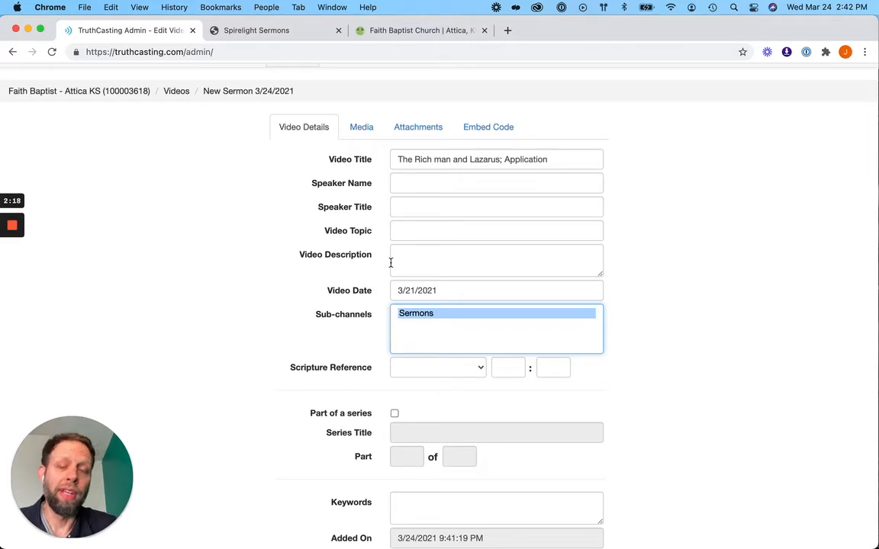
scroll(406, 257, "down", 2)
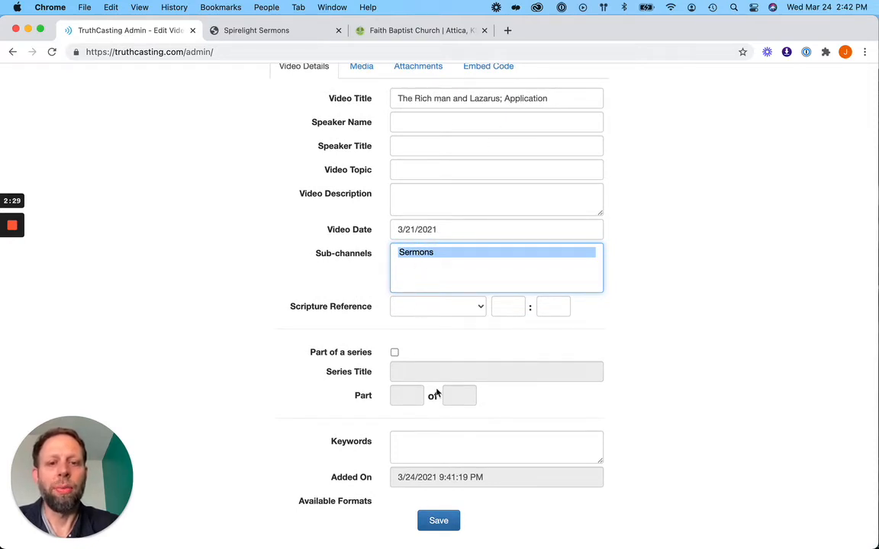
left_click(439, 520)
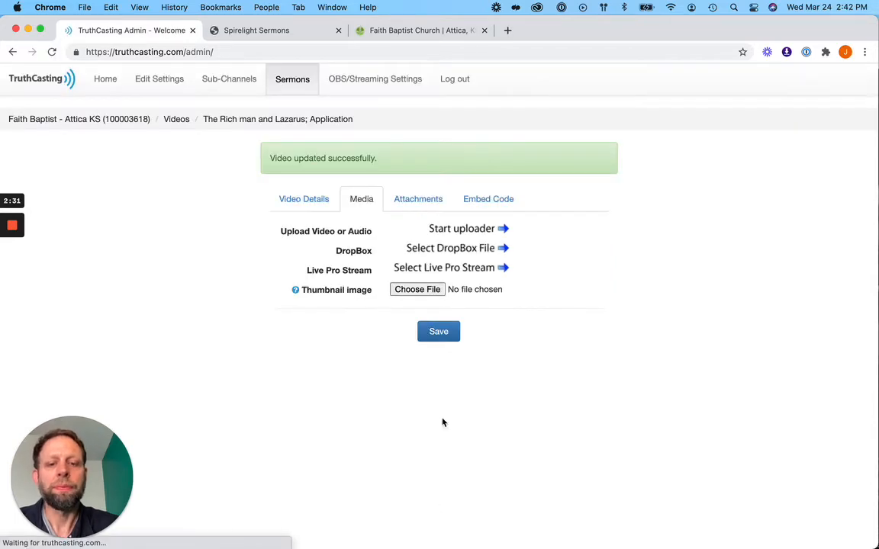
- Attach the saved Live Pro stream from Sunday, March 21, 2021 5:47 PM as the sermon's media and save
left_click(474, 272)
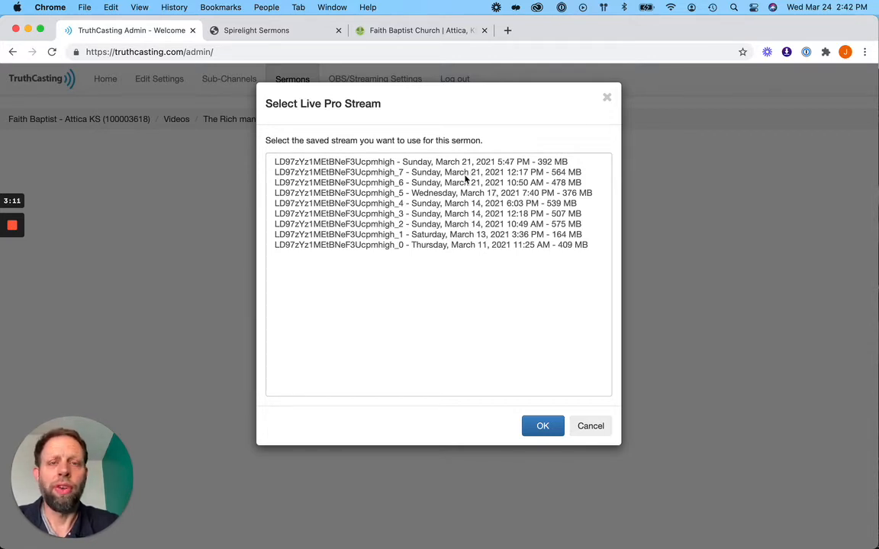
left_click(465, 184)
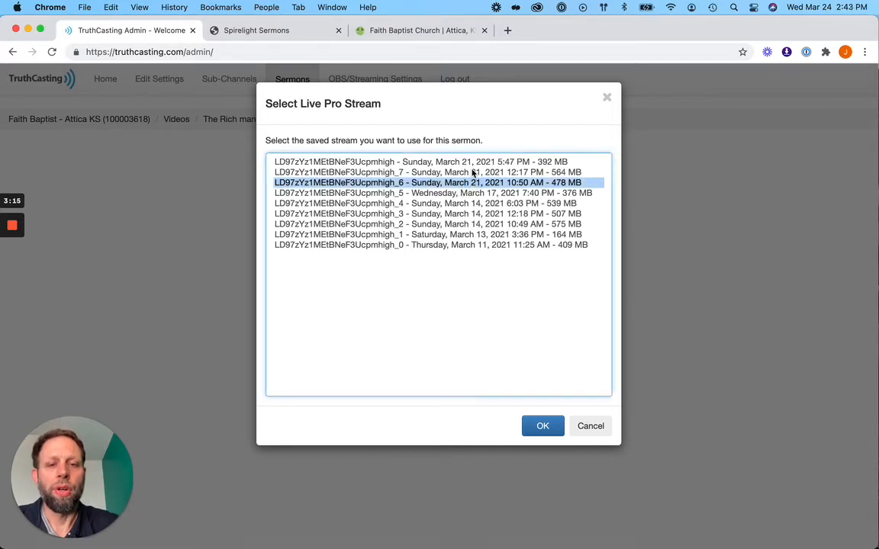
left_click(527, 174)
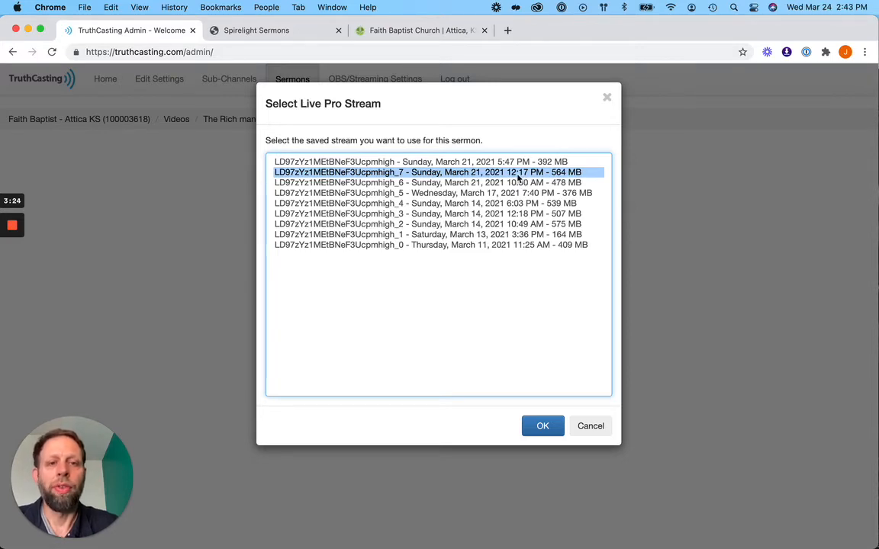
left_click(505, 163)
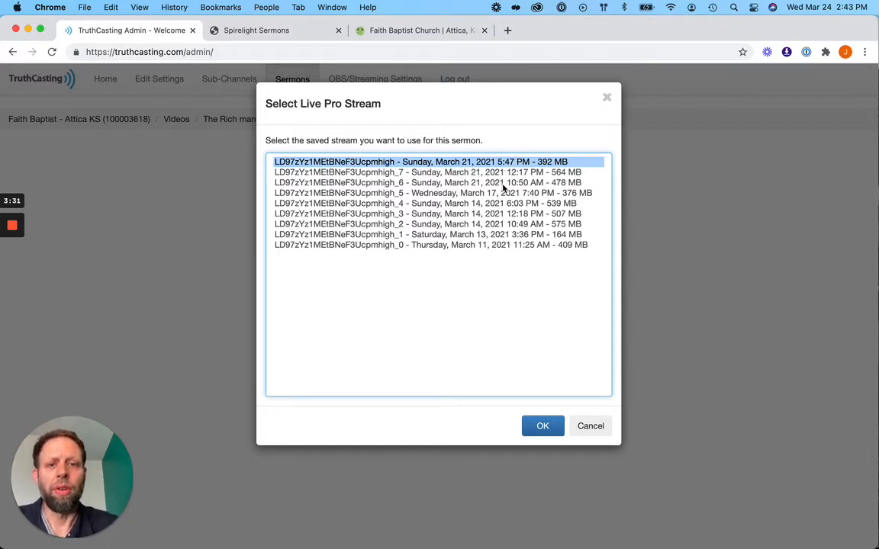
left_click(497, 183)
left_click(485, 173)
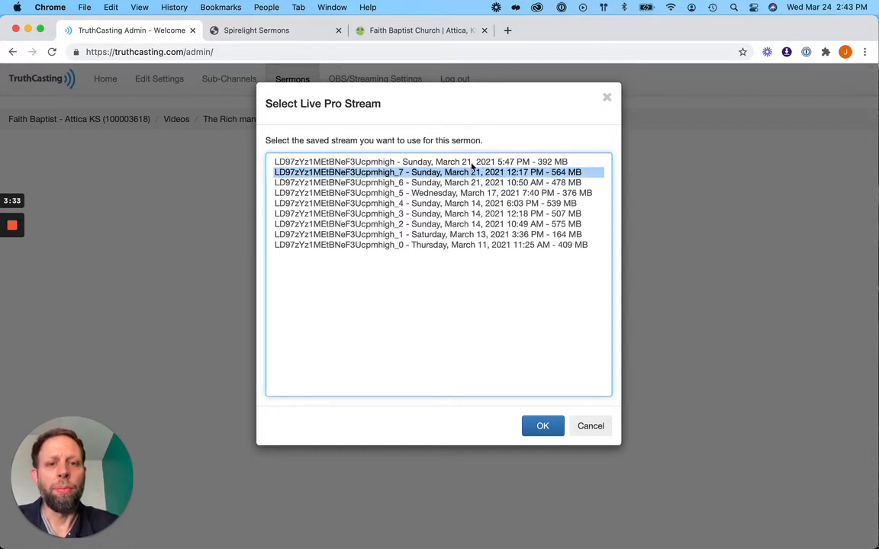
left_click(439, 162)
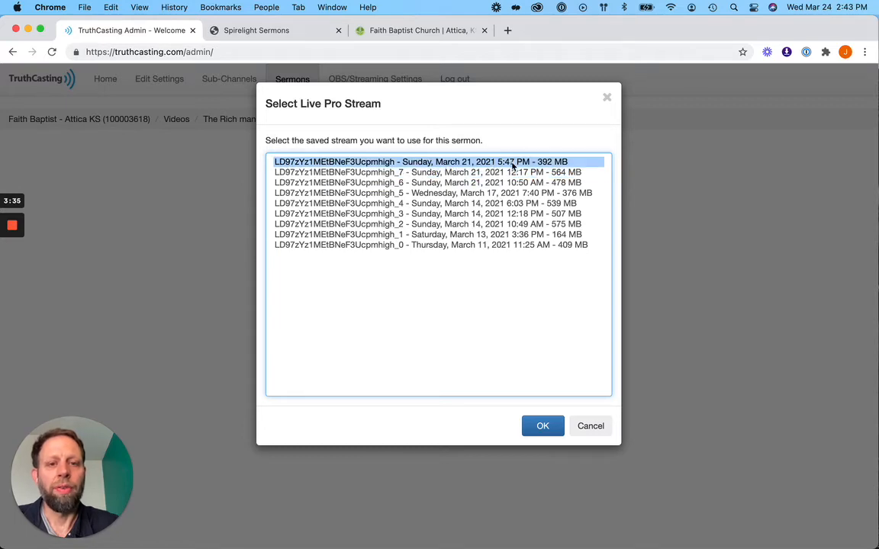
left_click(543, 429)
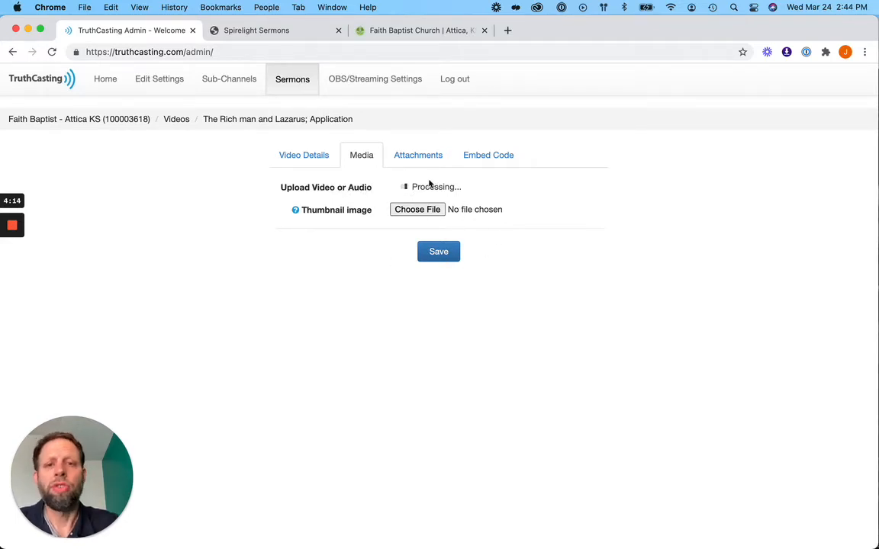
left_click(437, 254)
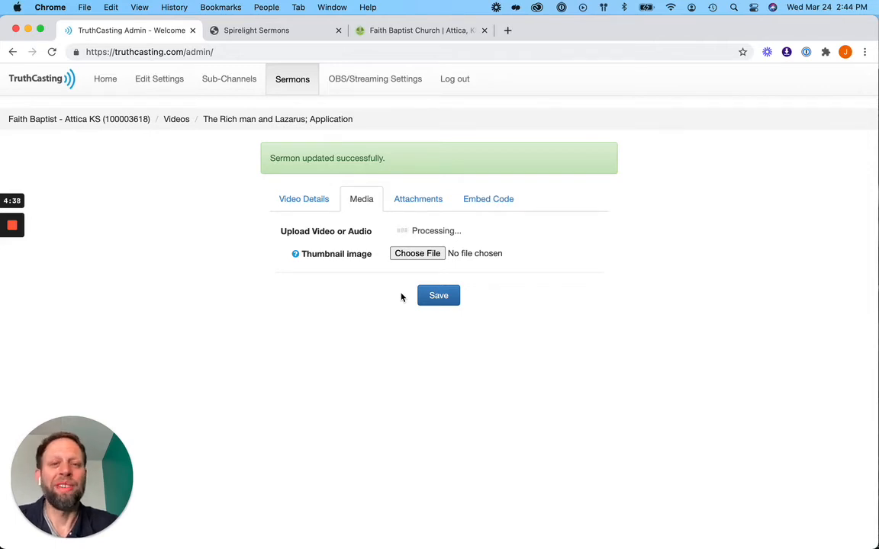
- Review the Application sermon's details and check the processing status of its media
left_click(318, 210)
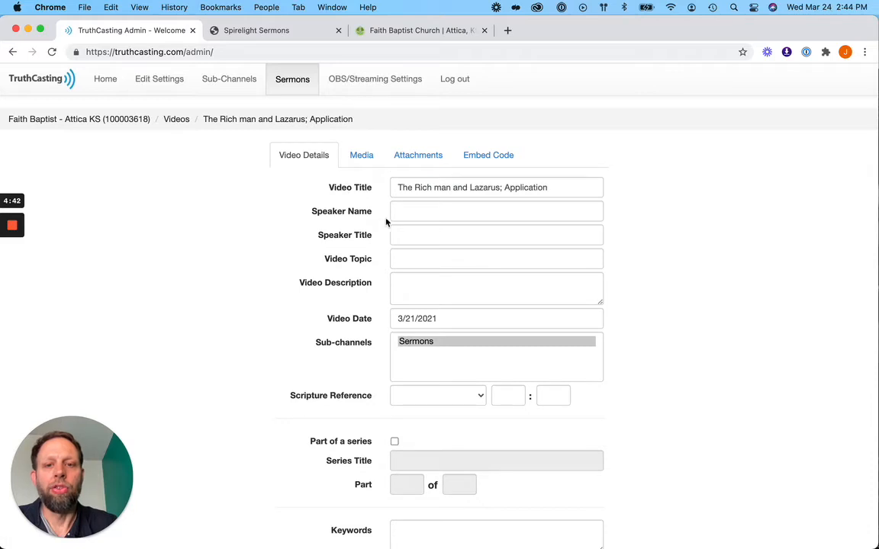
left_click(287, 81)
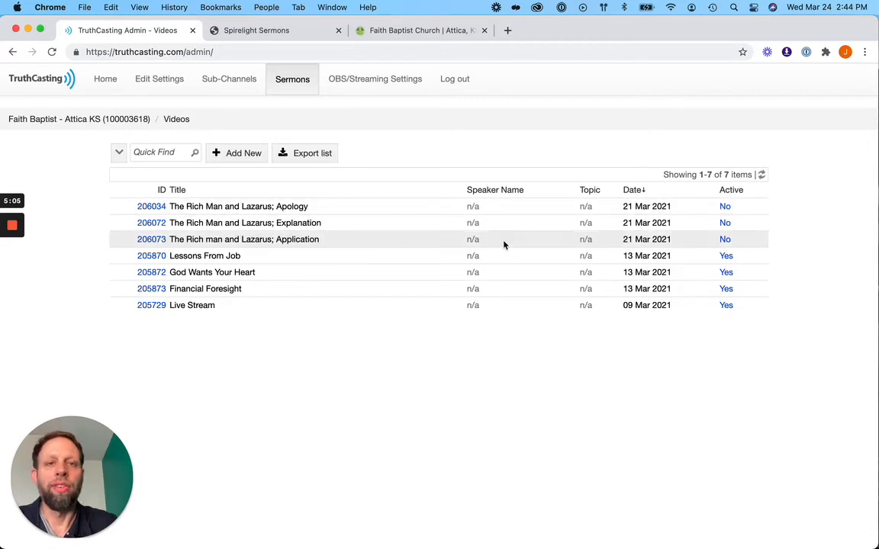
left_click(275, 246)
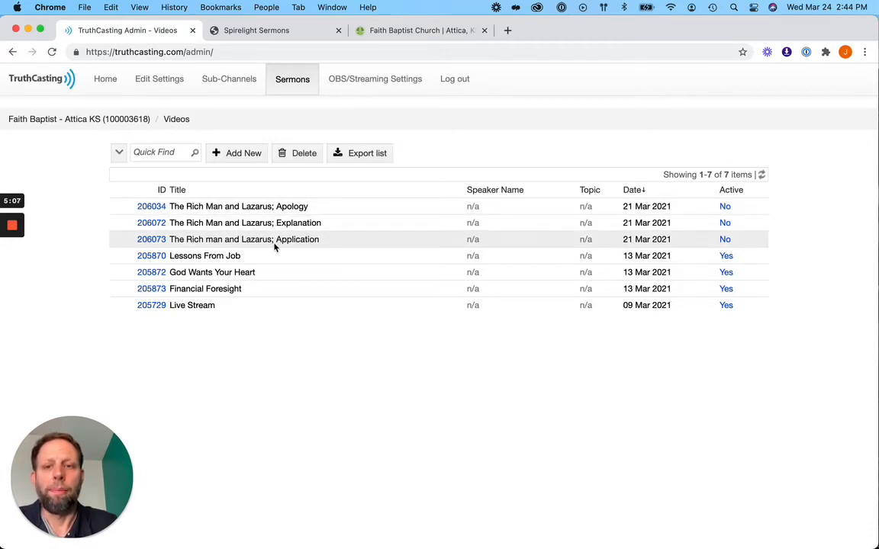
left_click(149, 240)
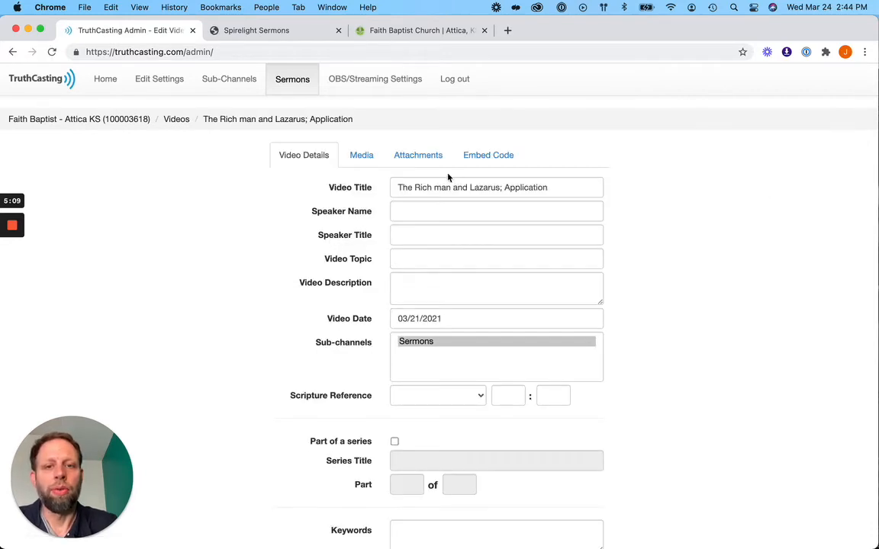
left_click(371, 157)
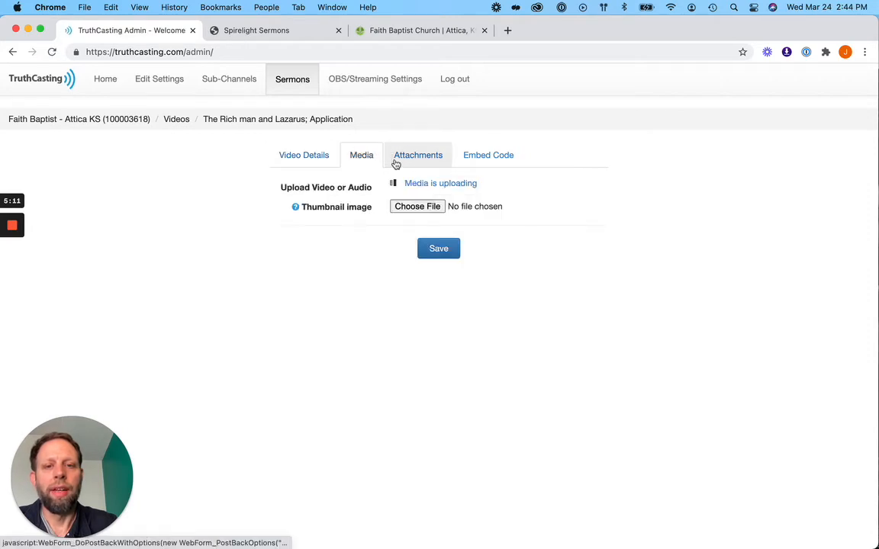
left_click(314, 155)
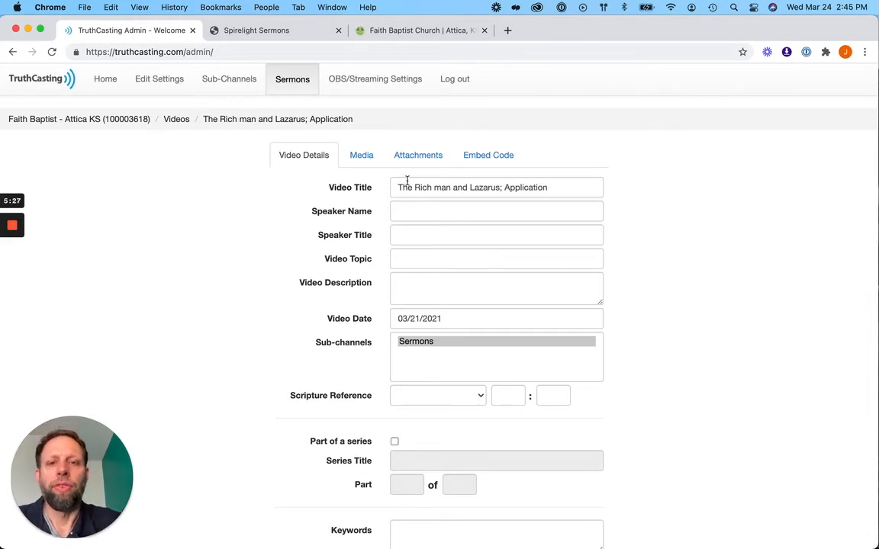
left_click(302, 80)
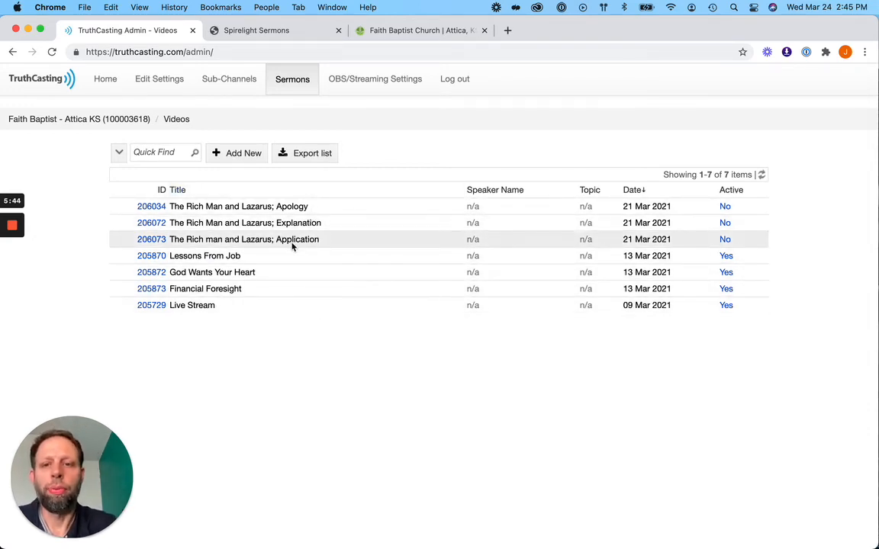
- Reopen the Application sermon, copy its video title, and display its embed code and player URL
left_click(151, 239)
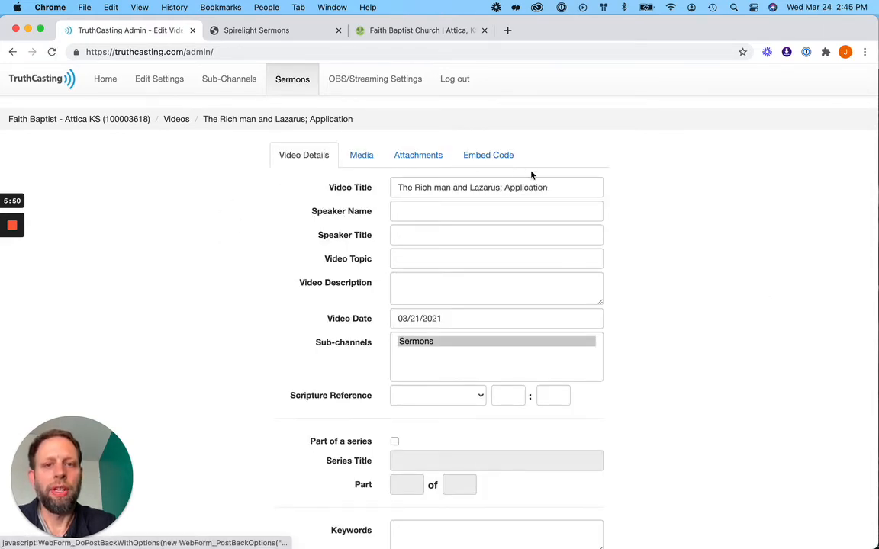
left_click_drag(549, 187, 411, 181)
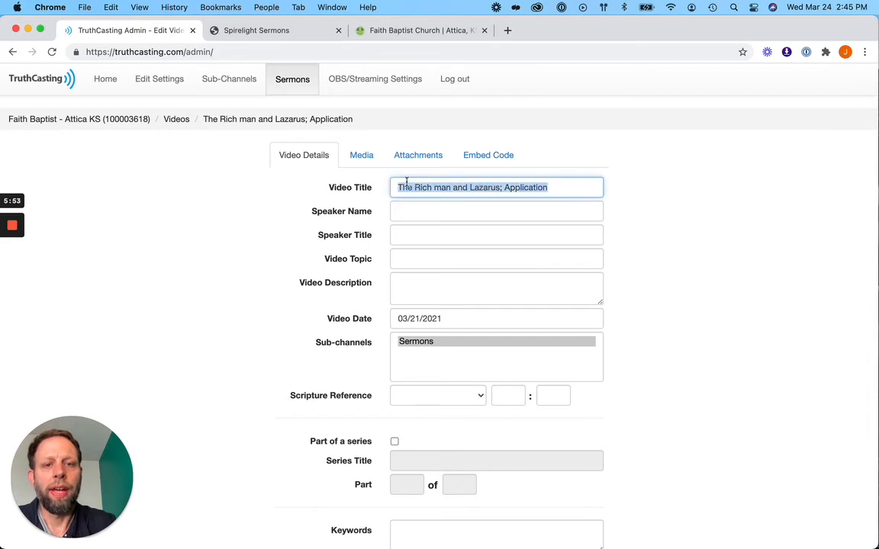
right_click(414, 188)
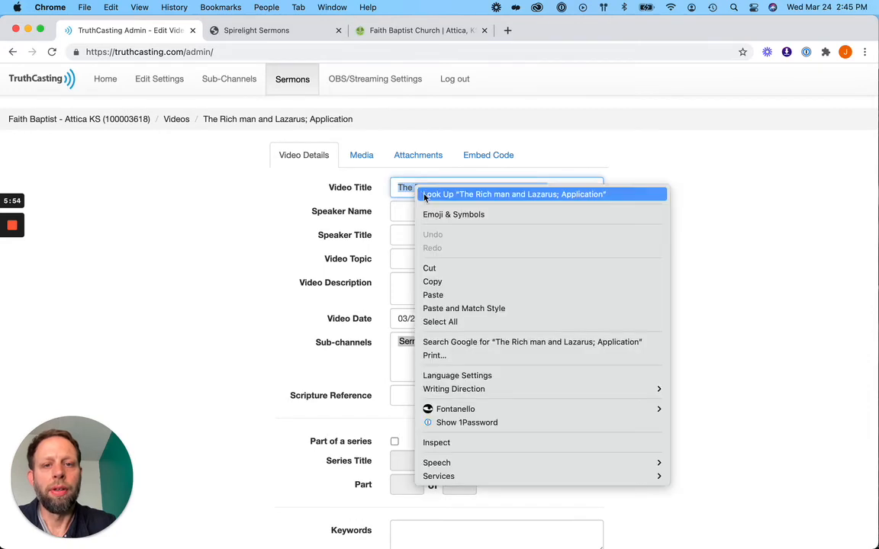
left_click(443, 280)
left_click(561, 145)
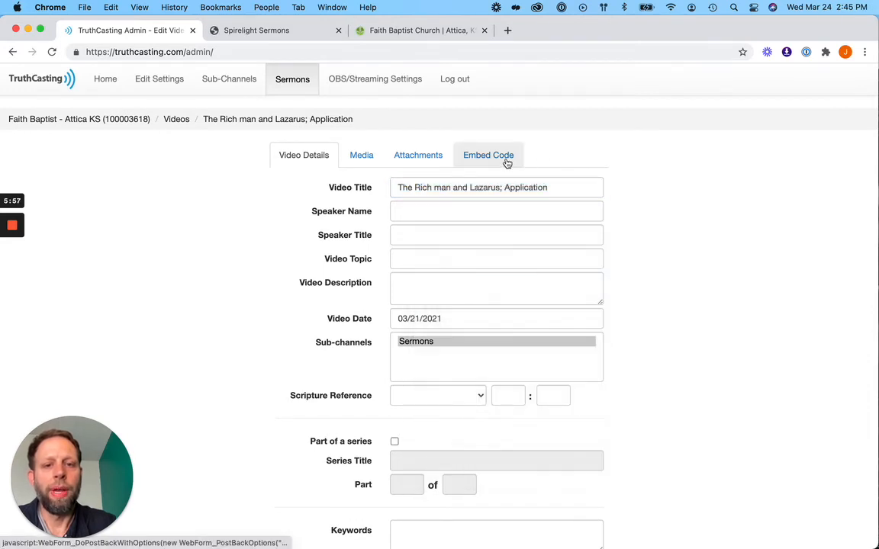
left_click(507, 161)
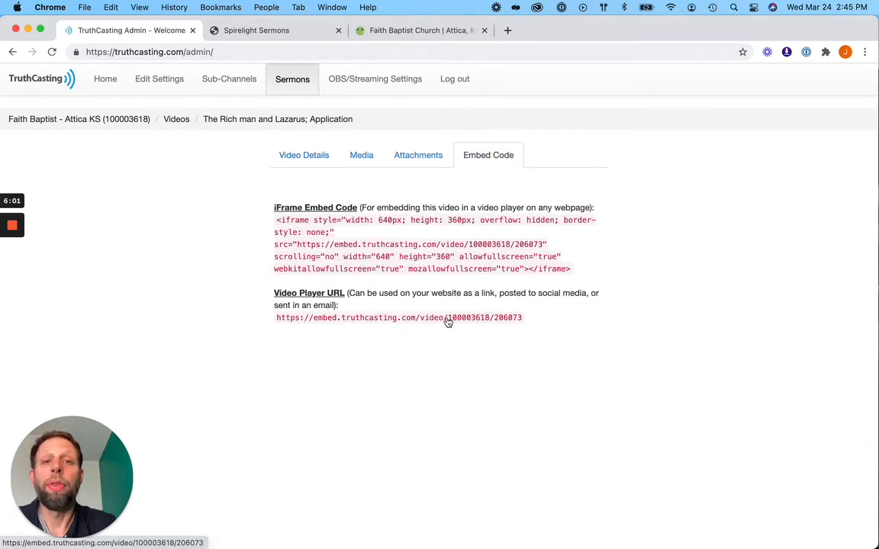
- Switch to Spirelight Sermons and start a new sermon dated 03/21/2021
left_click(291, 37)
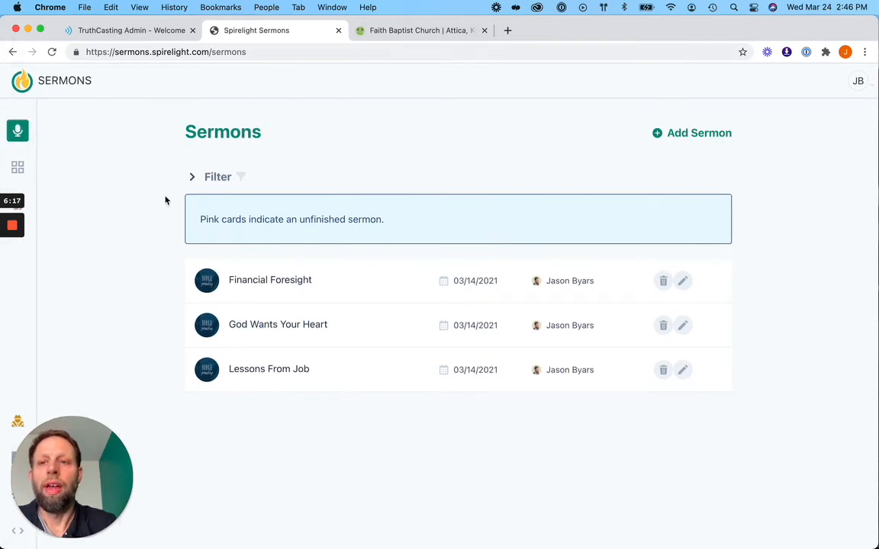
mouse_move(34, 135)
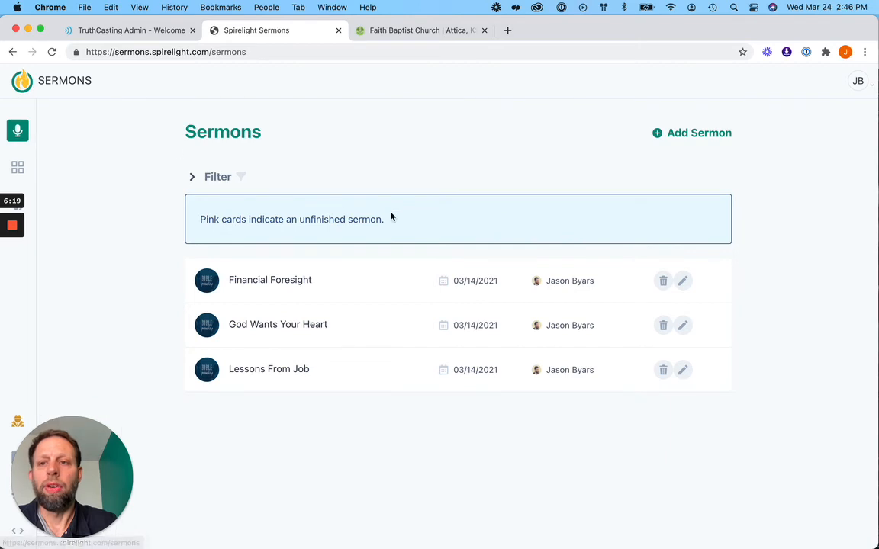
left_click(689, 134)
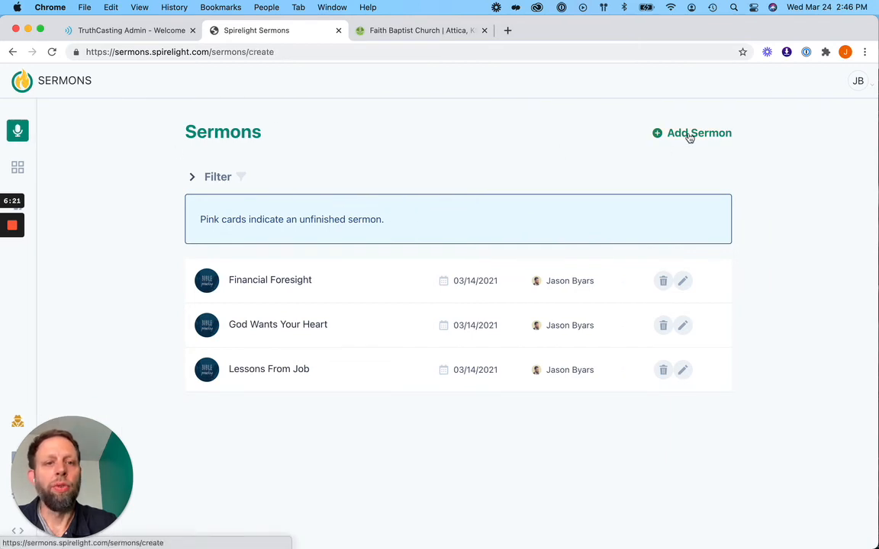
left_click(305, 231)
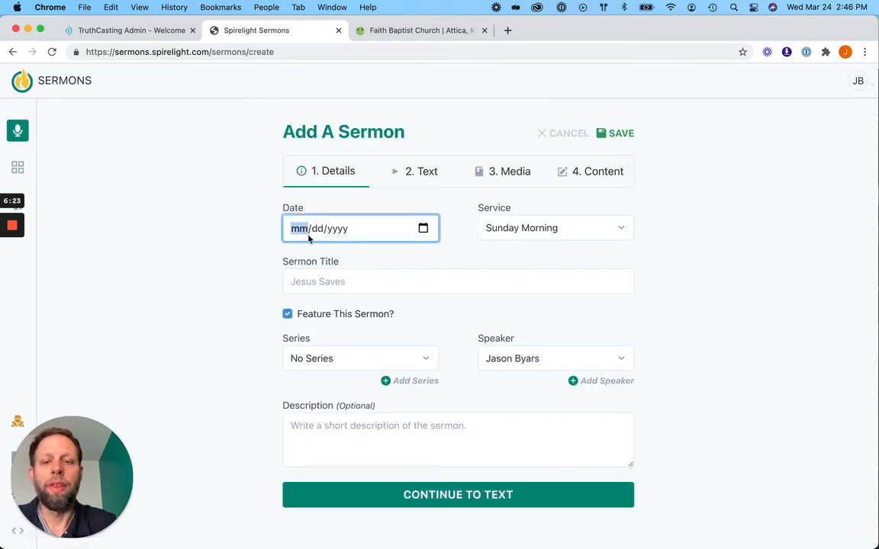
type("03/21/")
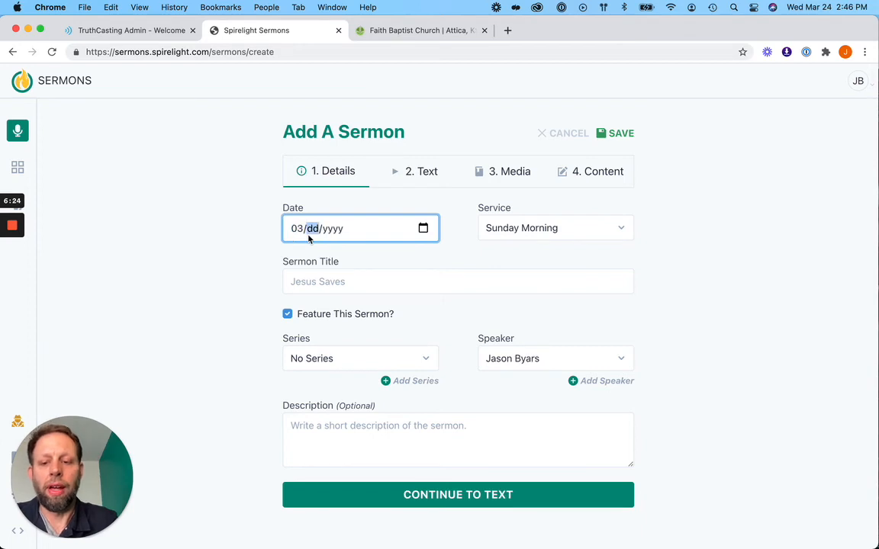
type("2021")
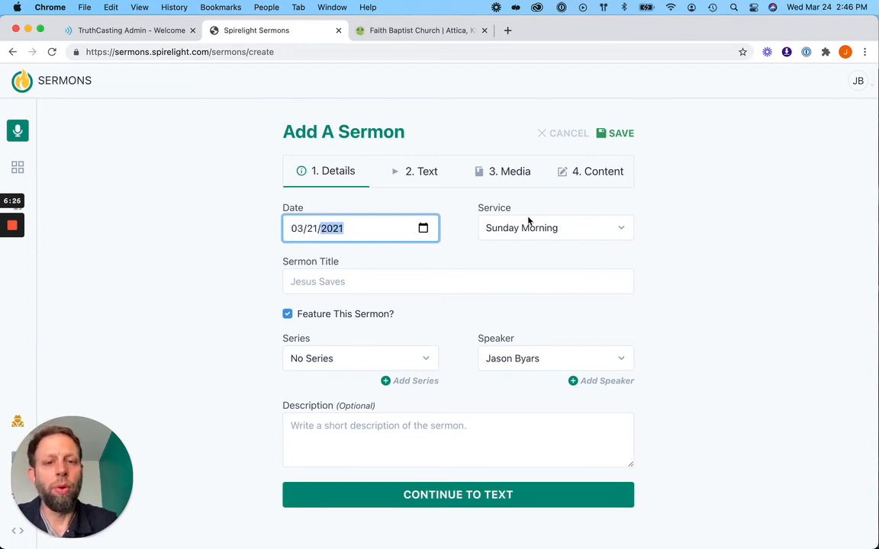
- Paste the title "The Rich man and Lazarus; Application", turn off featuring for this sermon, and continue to its Bible text
left_click(407, 290)
key("super+v")
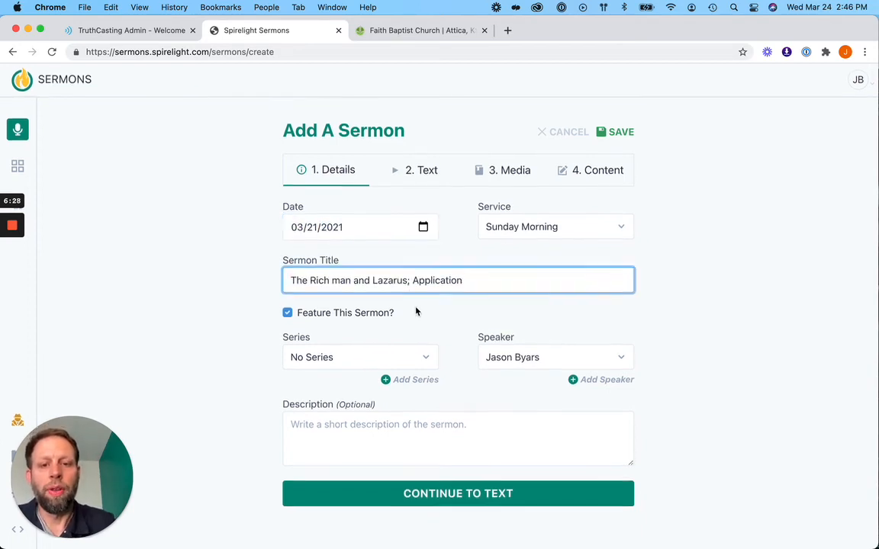
left_click(379, 315)
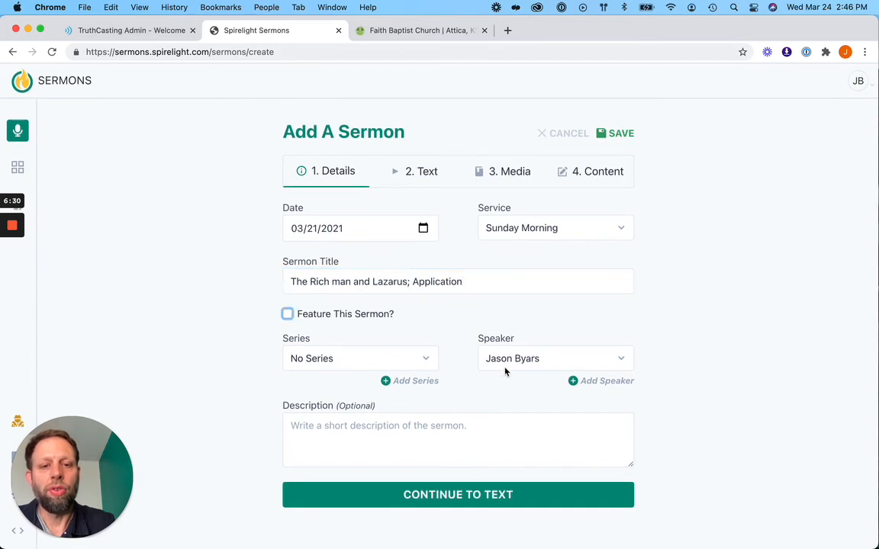
left_click(446, 501)
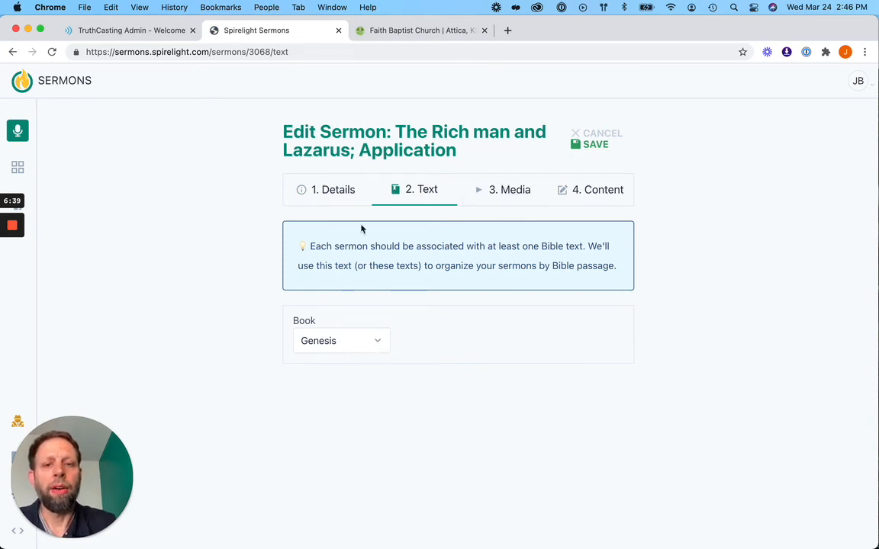
- Open the new sermon's media settings and copy the video player URL of the Application sermon from TruthCasting
left_click(510, 196)
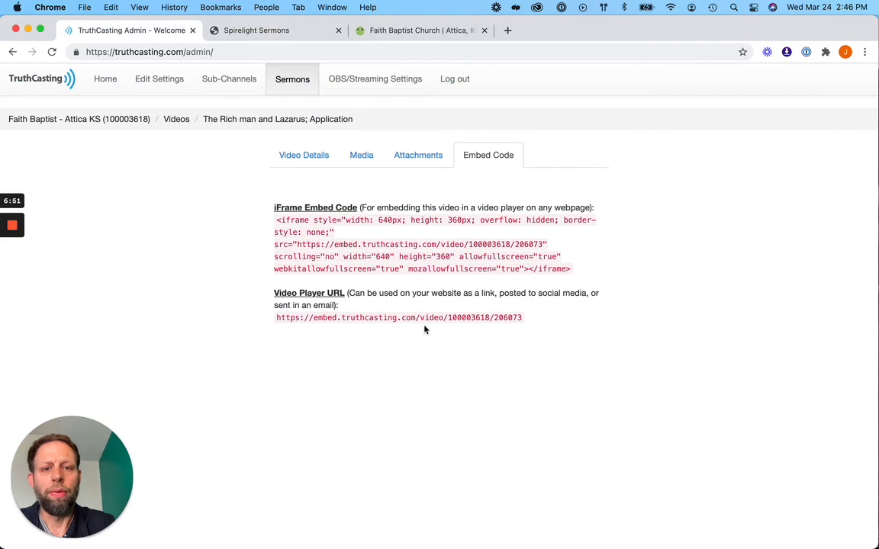
right_click(414, 323)
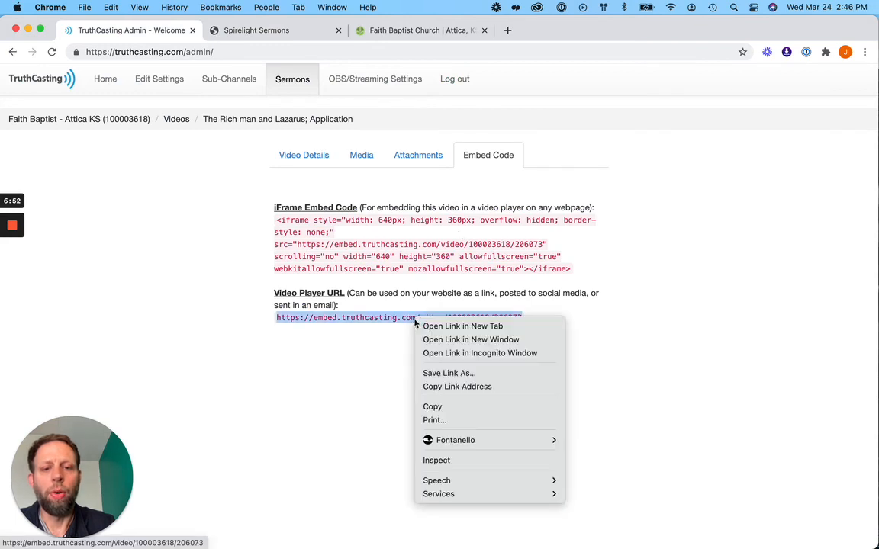
left_click(446, 388)
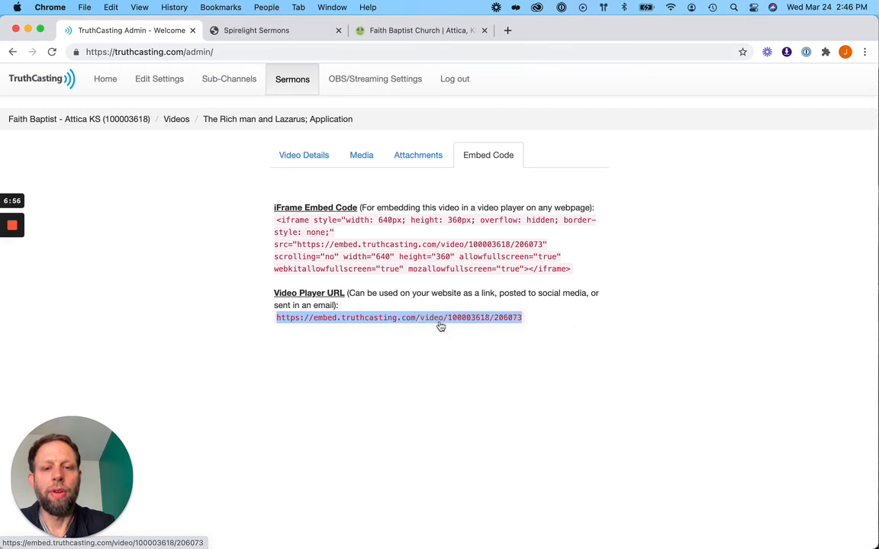
- Return to Spirelight Sermons, paste the copied TruthCasting link as the sermon's video URL, and save the sermon
left_click(259, 30)
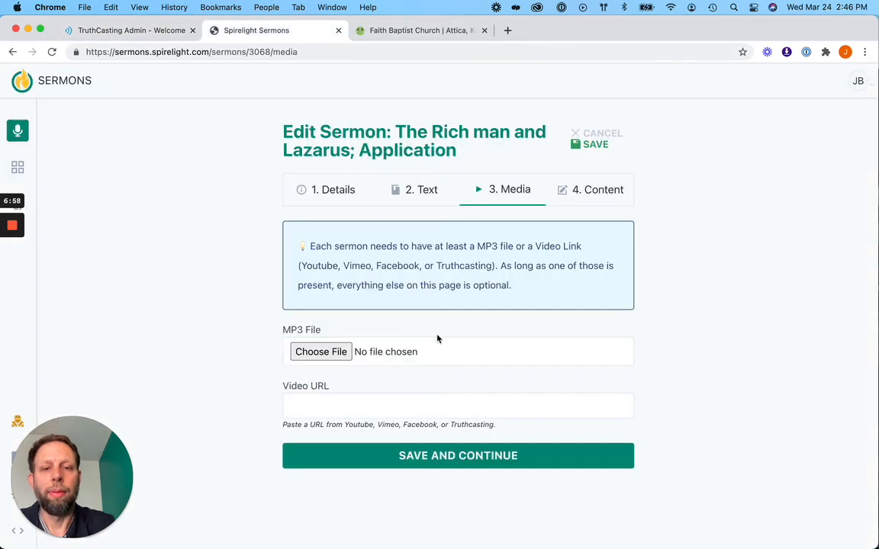
left_click(429, 404)
key("super+v")
left_click(463, 461)
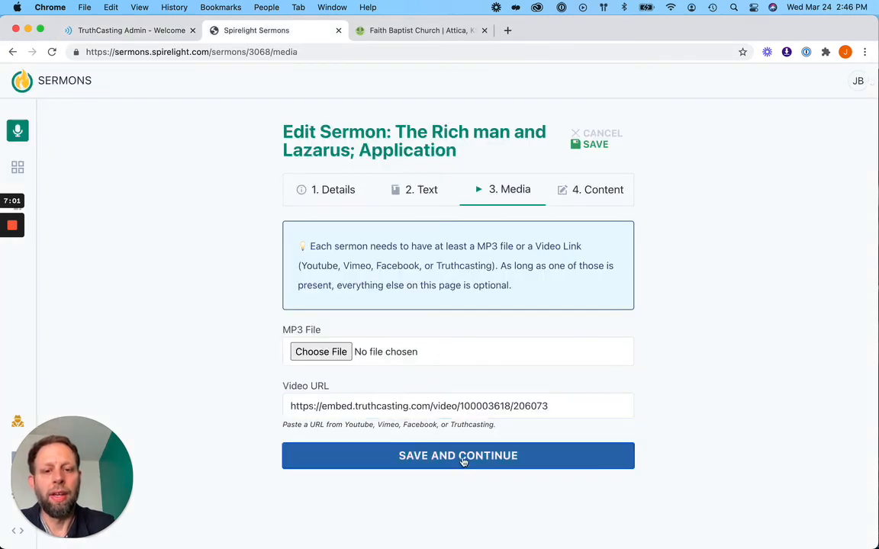
scroll(448, 359, "down", 4)
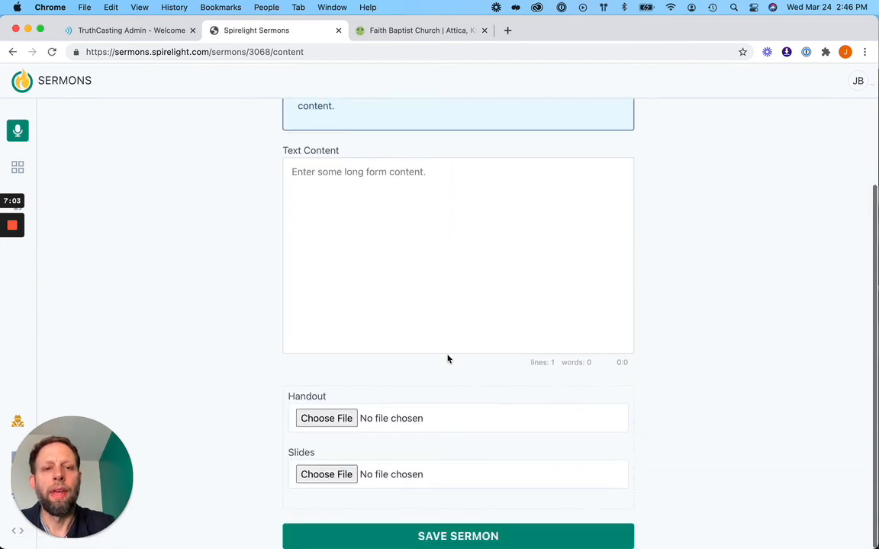
left_click(452, 537)
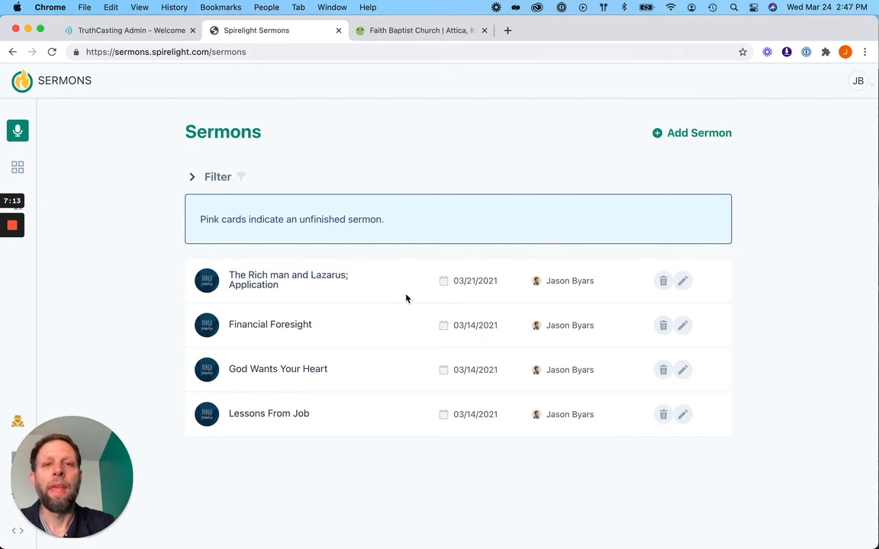
- Switch to the Faith Baptist Church website and examine the Service Archives and the Financial Foresight sermon on the live stream page
left_click(413, 28)
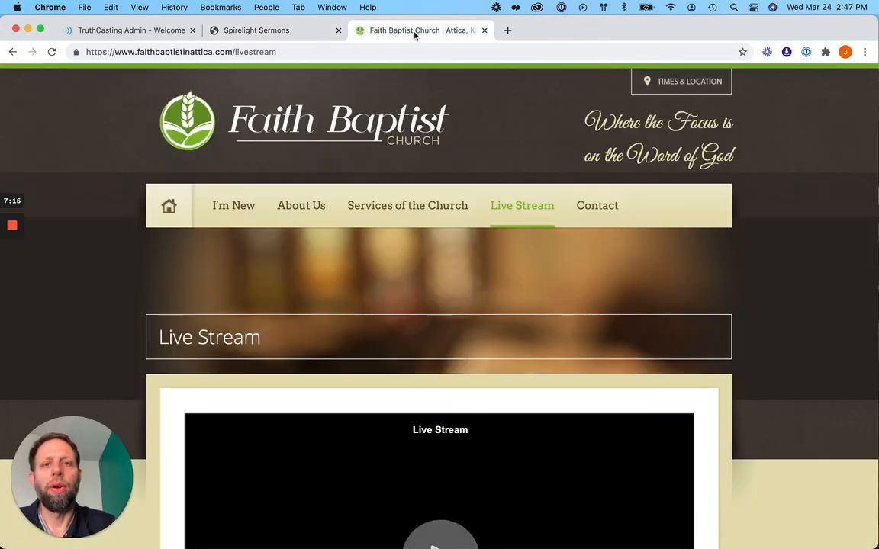
scroll(399, 434, "down", 10)
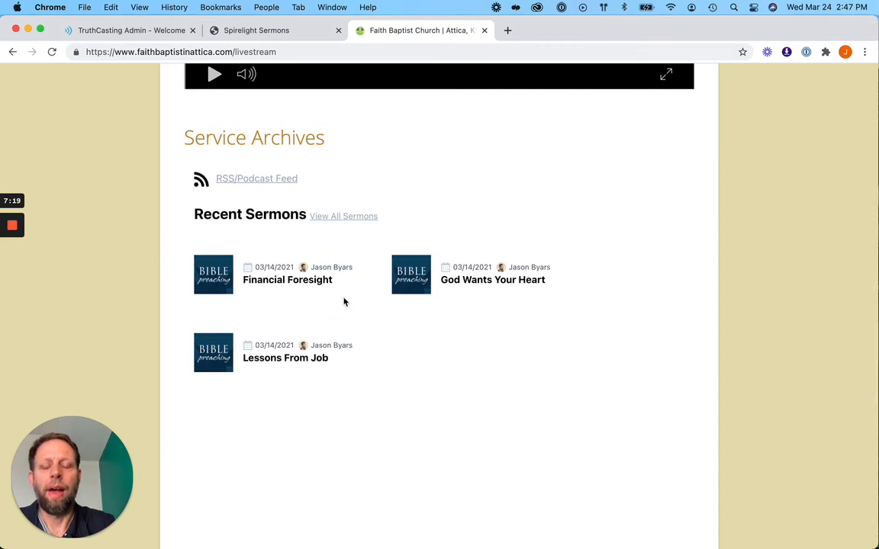
scroll(322, 320, "down", 1)
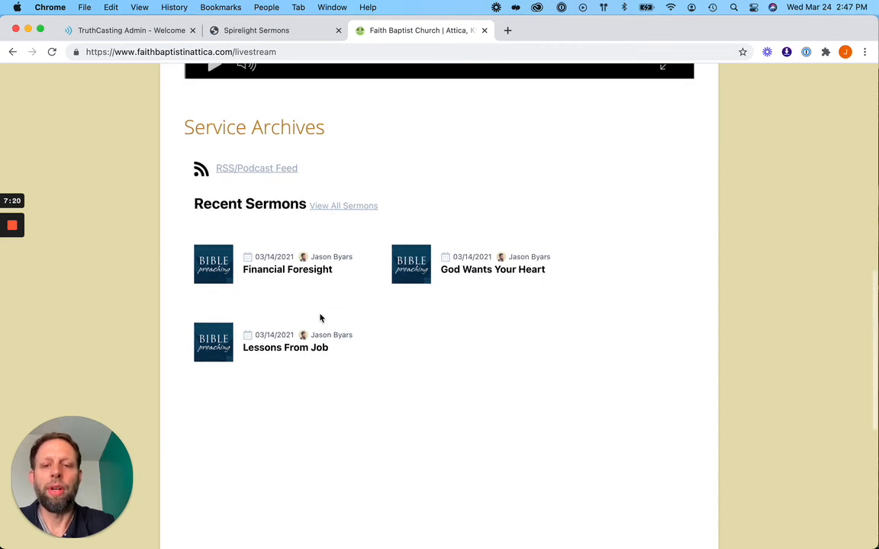
left_click(310, 273)
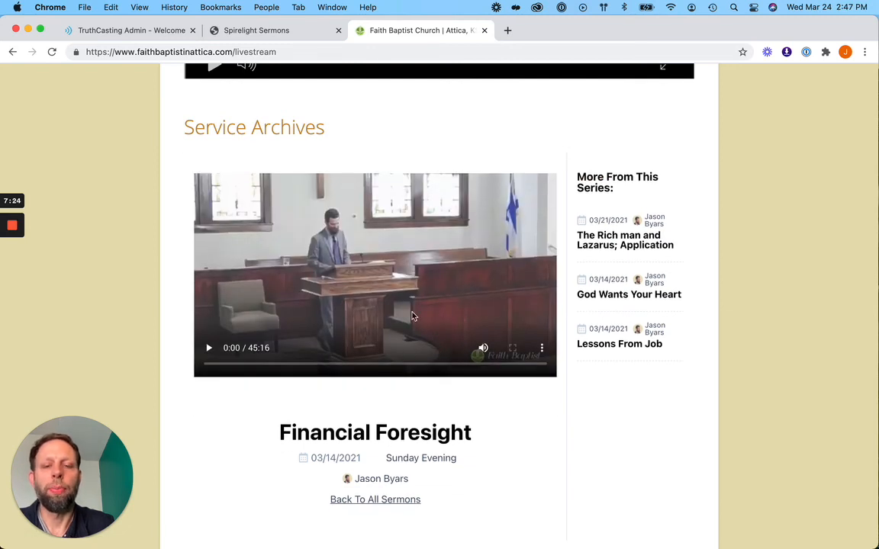
scroll(382, 320, "down", 2)
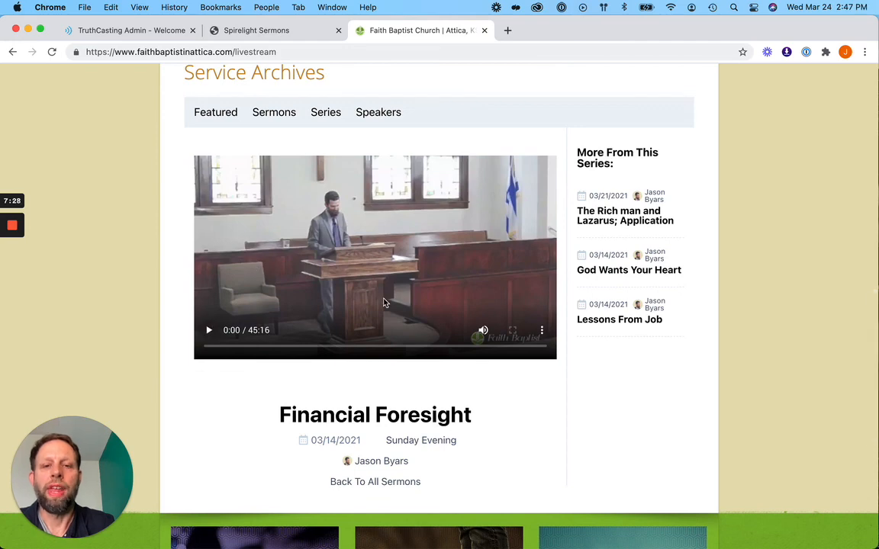
scroll(395, 238, "up", 3)
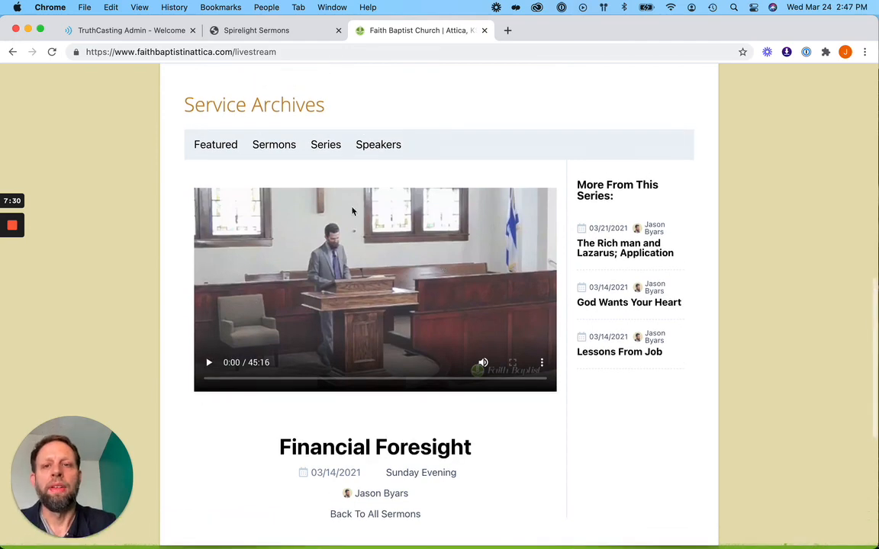
scroll(352, 257, "up", 1)
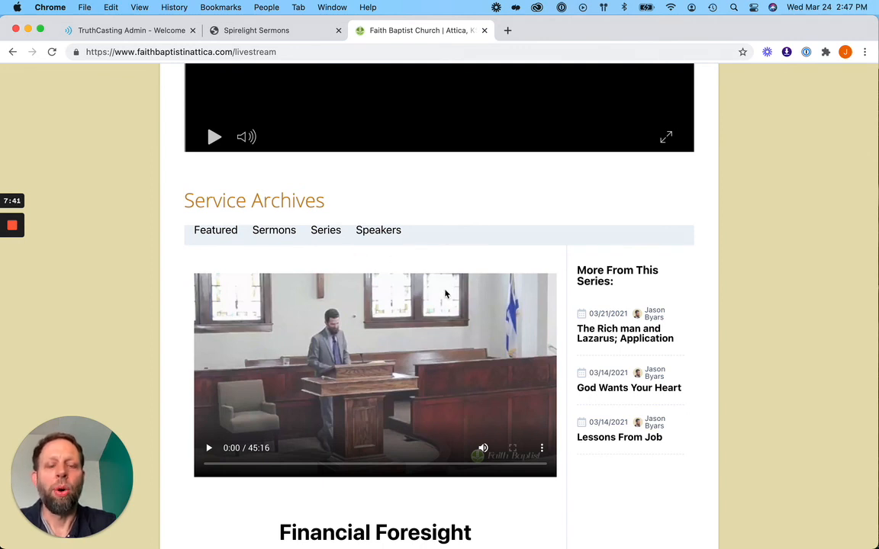
scroll(446, 294, "down", 1)
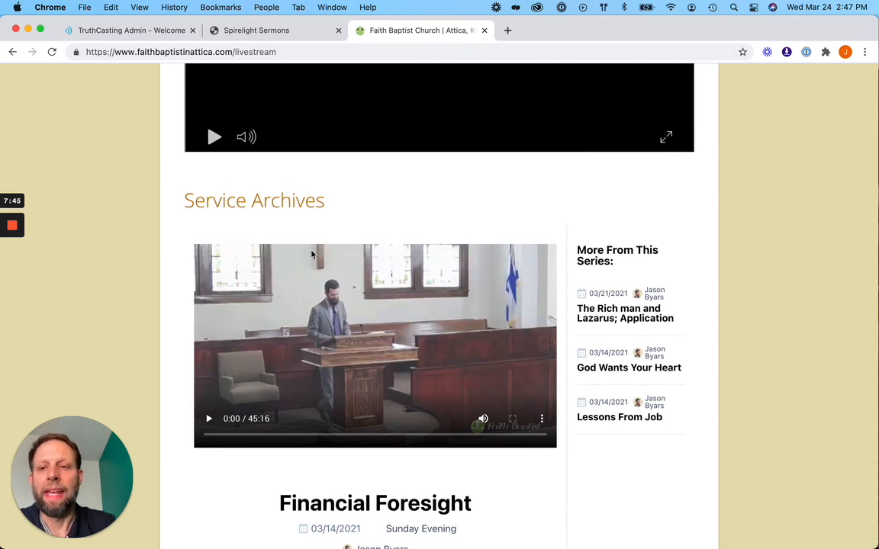
mouse_move(13, 229)
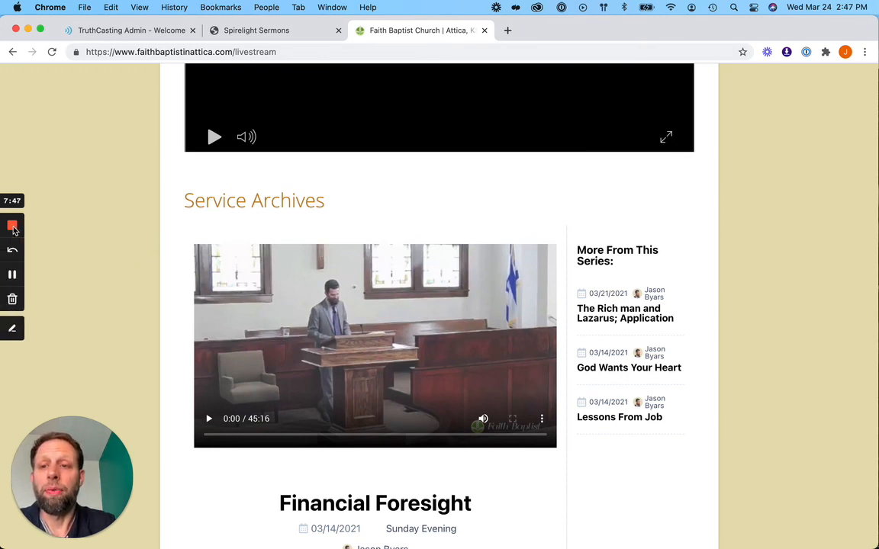